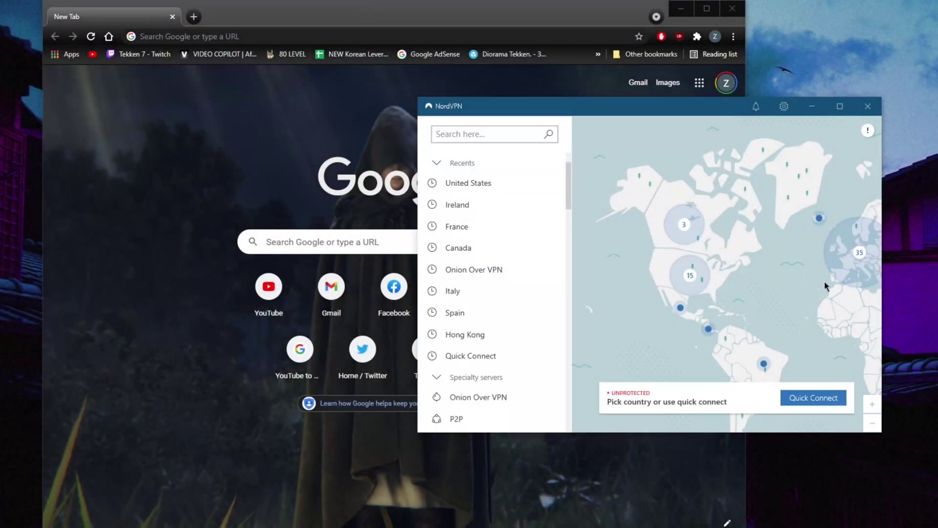
Open the NordVPN extension from Chrome's Extensions menu and place the desktop app window beside it.
click(497, 17)
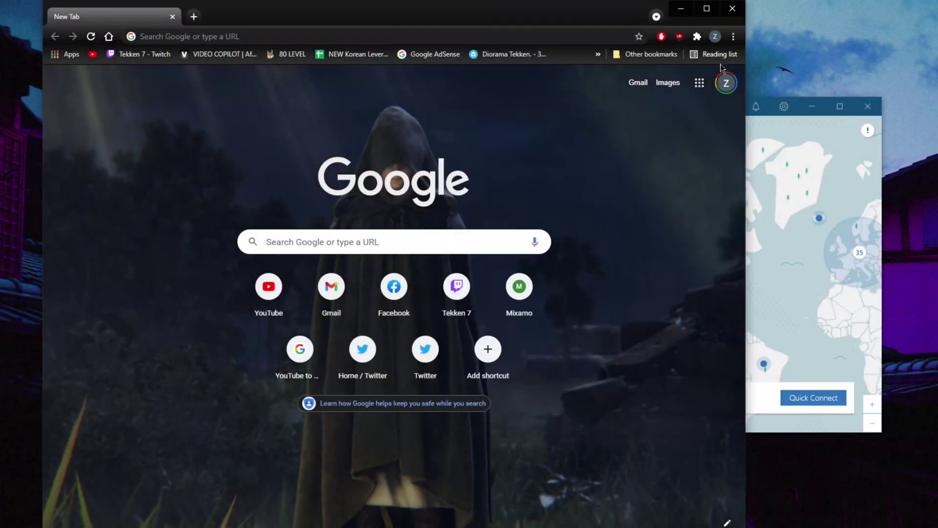
click(699, 37)
click(584, 141)
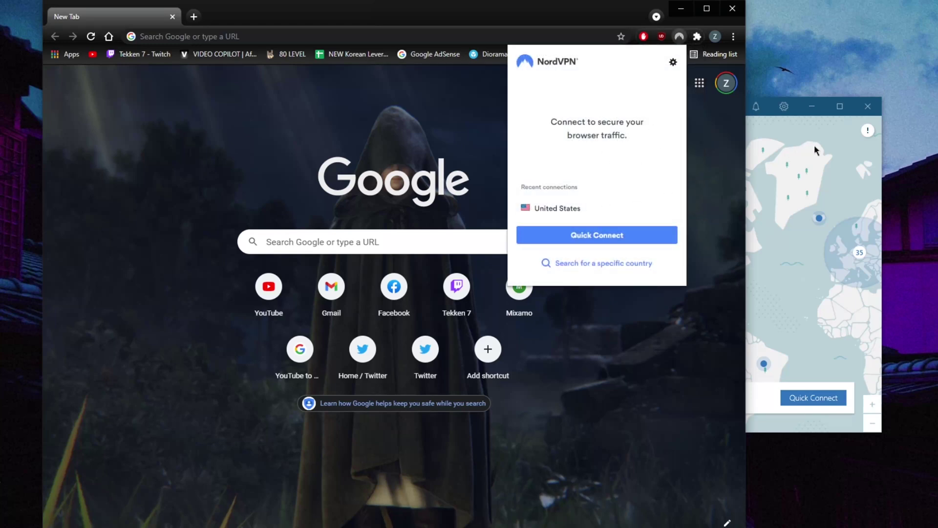
click(785, 148)
drag(686, 115, 658, 138)
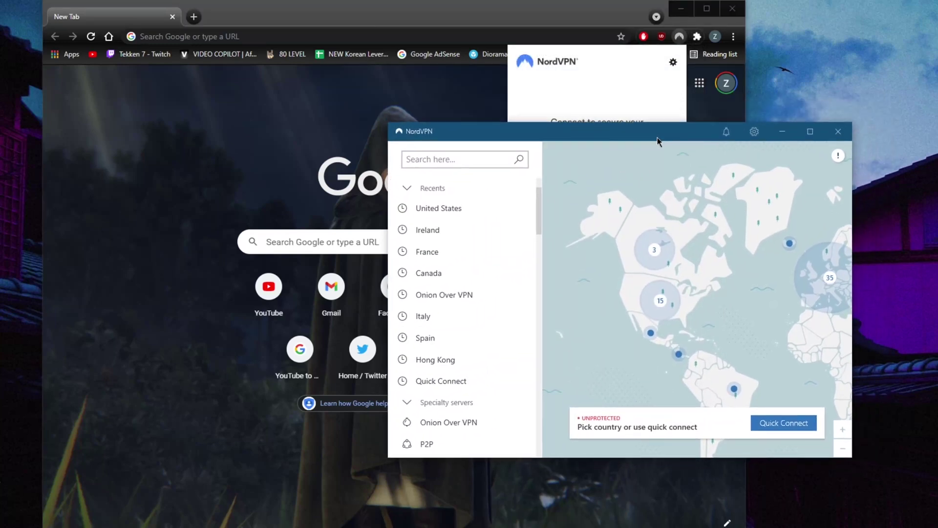
Review the app's General, Auto-connect, Kill Switch, Split tunneling and Advanced settings pages.
click(754, 131)
click(435, 180)
click(426, 202)
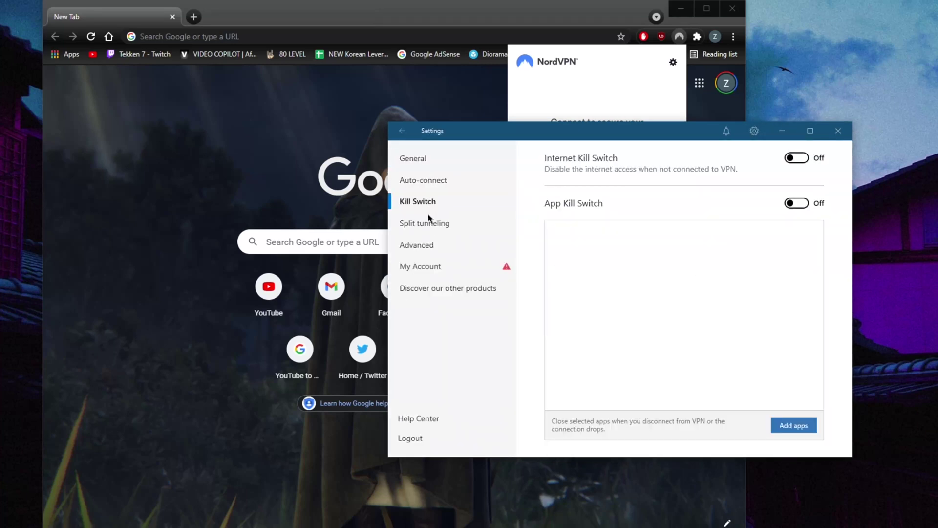
click(423, 224)
click(422, 246)
click(425, 161)
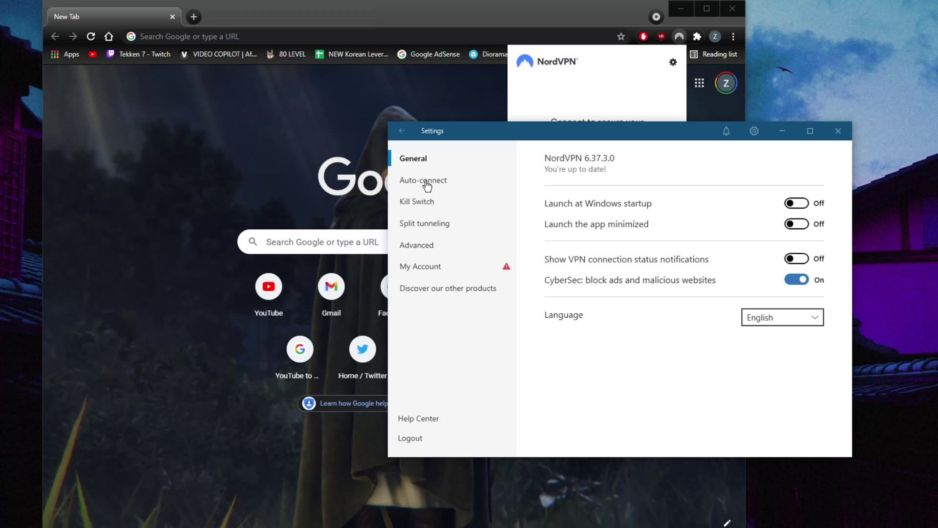
click(430, 180)
click(426, 201)
click(426, 223)
click(416, 245)
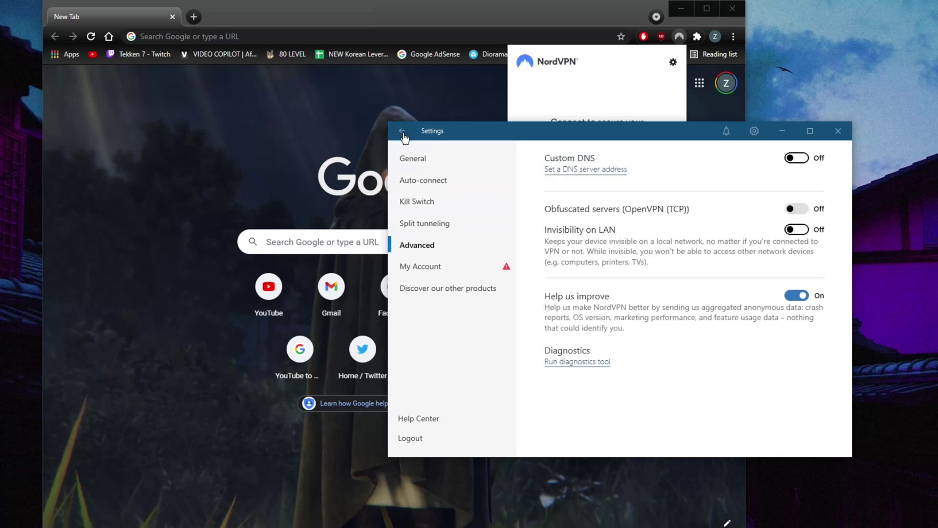
click(409, 163)
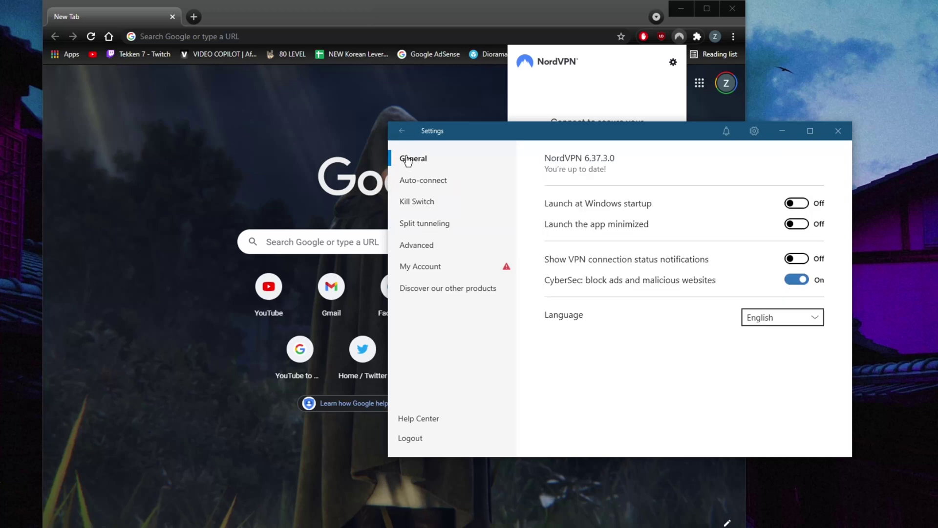
Return to the server map and shift the app window right to uncover the extension.
click(401, 131)
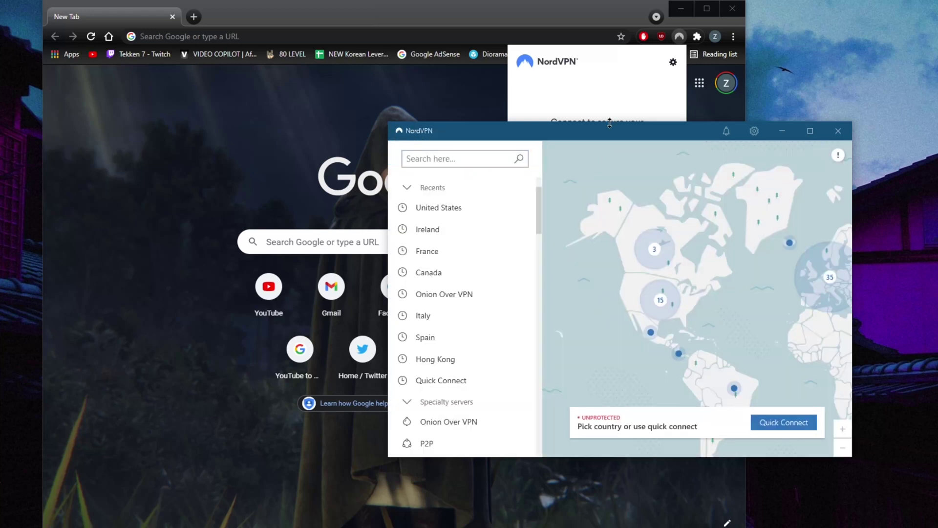
click(557, 65)
click(779, 154)
drag(670, 137, 719, 150)
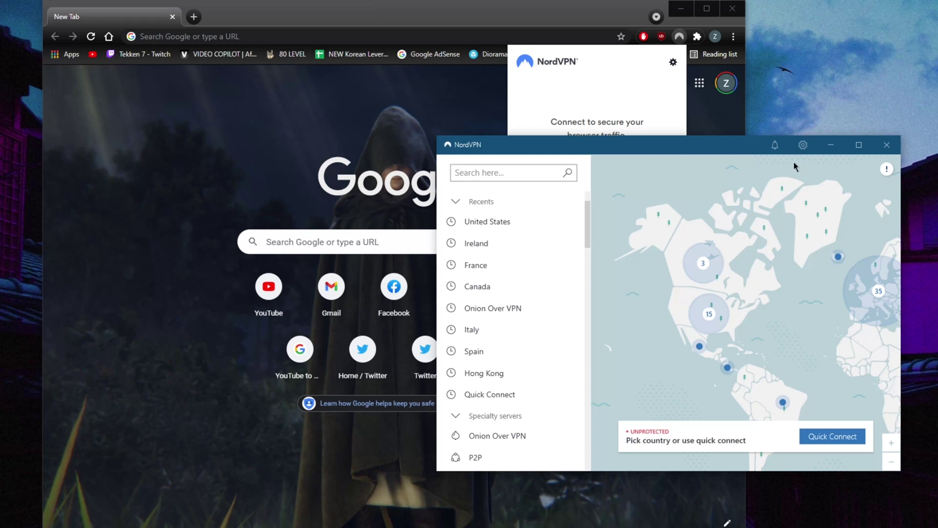
Reopen the NordVPN extension popup from Chrome's Extensions menu.
click(433, 112)
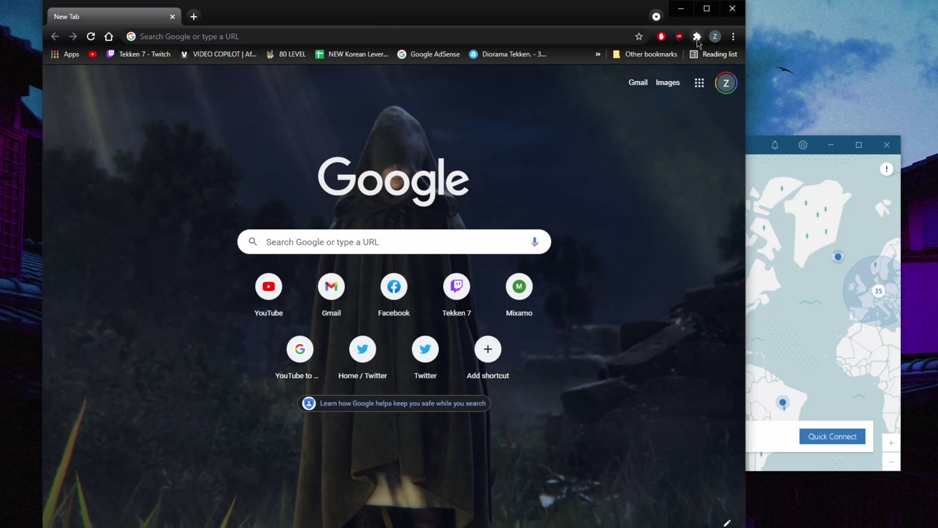
click(697, 37)
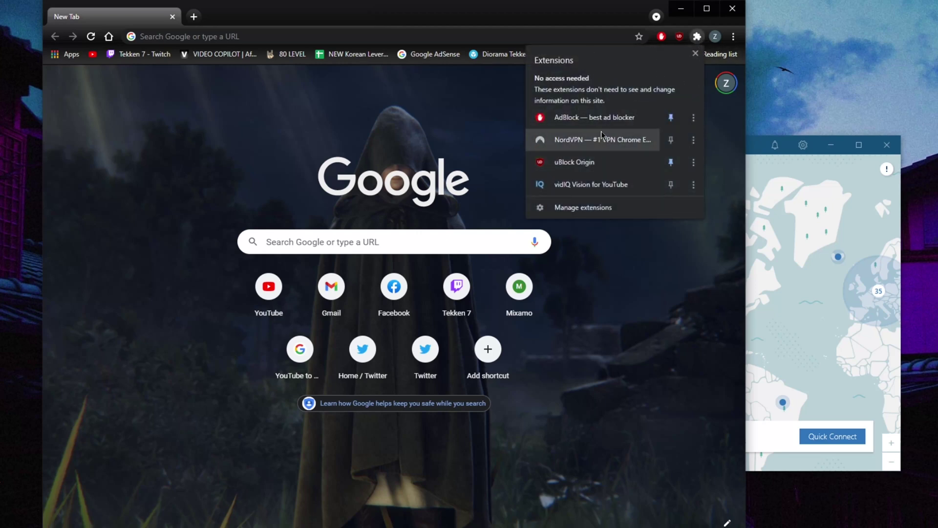
click(586, 142)
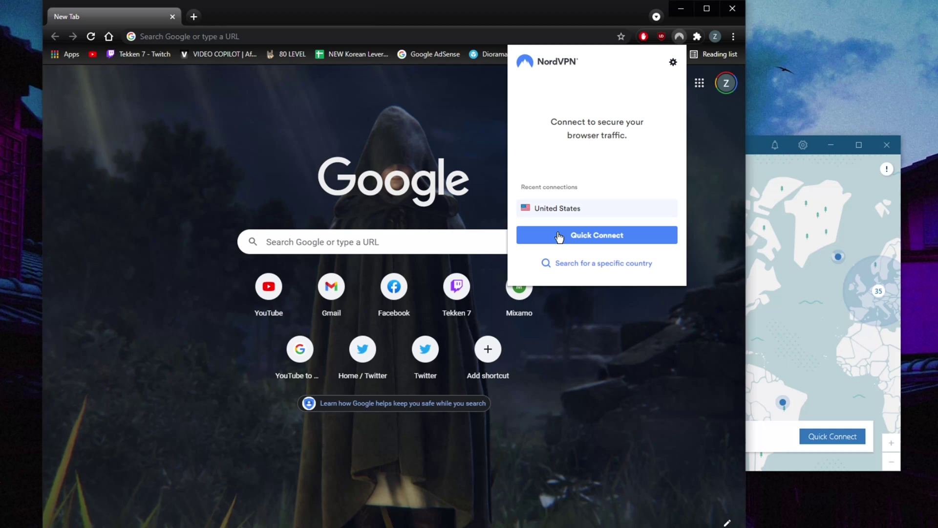
Browse the extension's country list, then return to its main connect view.
click(561, 265)
scroll(611, 220, down, 5)
scroll(582, 232, up, 1)
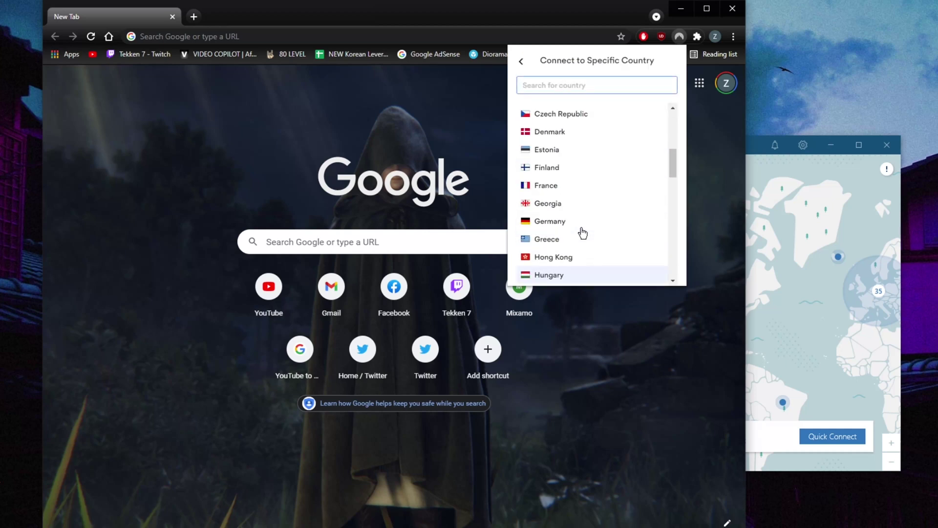
scroll(593, 228, down, 10)
scroll(595, 229, up, 10)
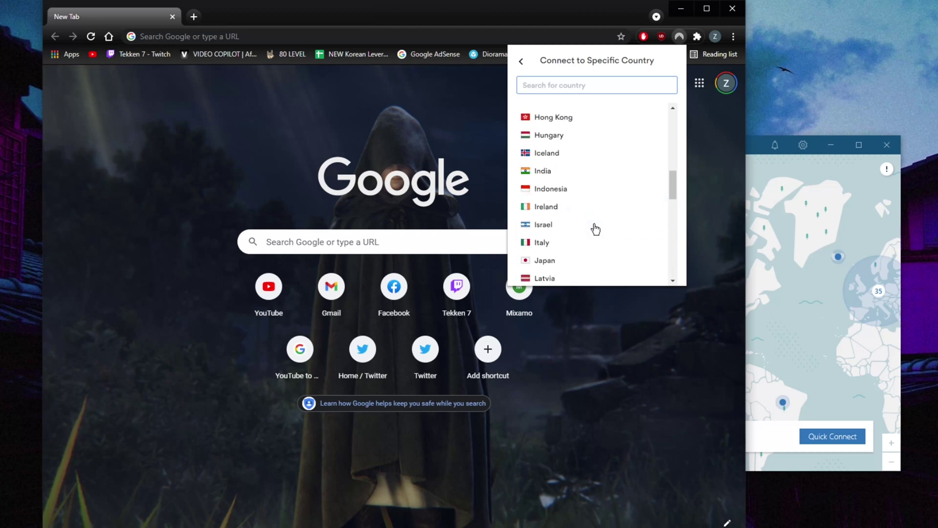
click(521, 61)
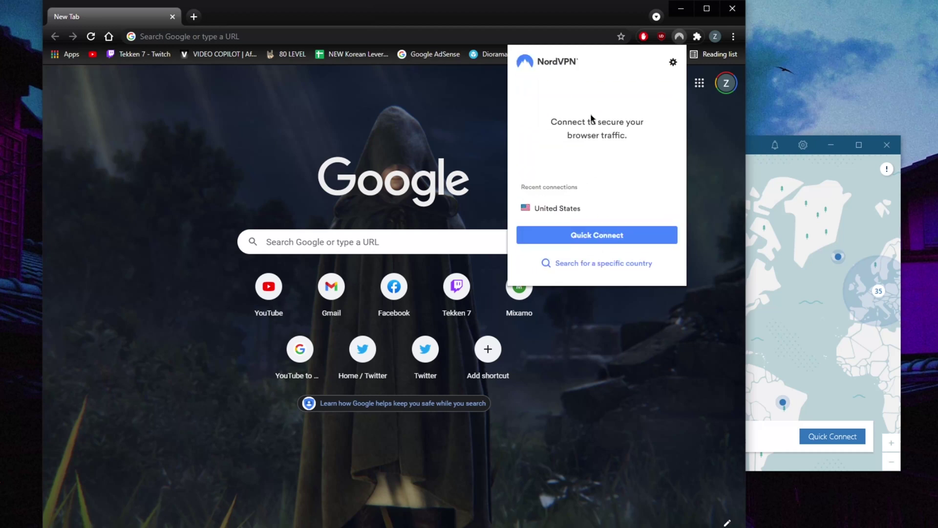
Open the NordVPN extension's Settings page showing Block WebRTC and CyberSec.
click(673, 64)
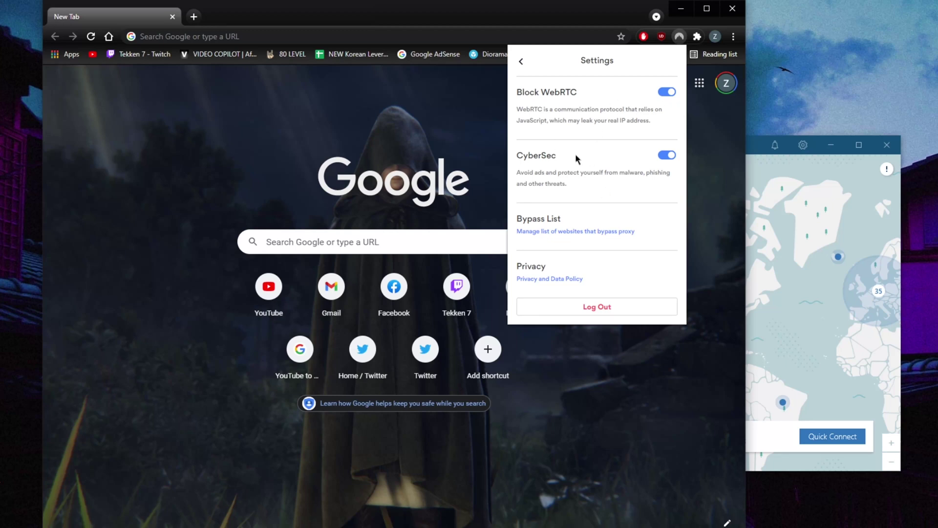
Add youtube.com to the extension's list of websites that bypass the proxy.
click(570, 230)
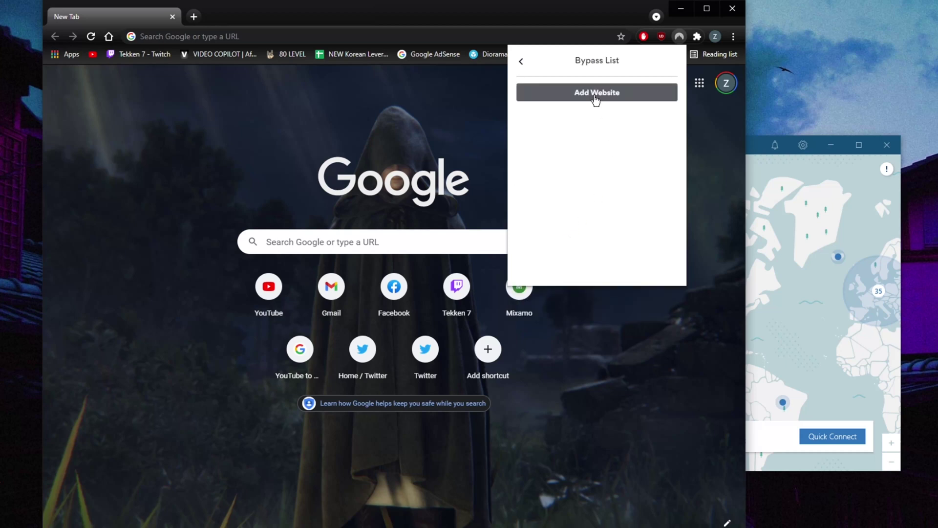
click(596, 99)
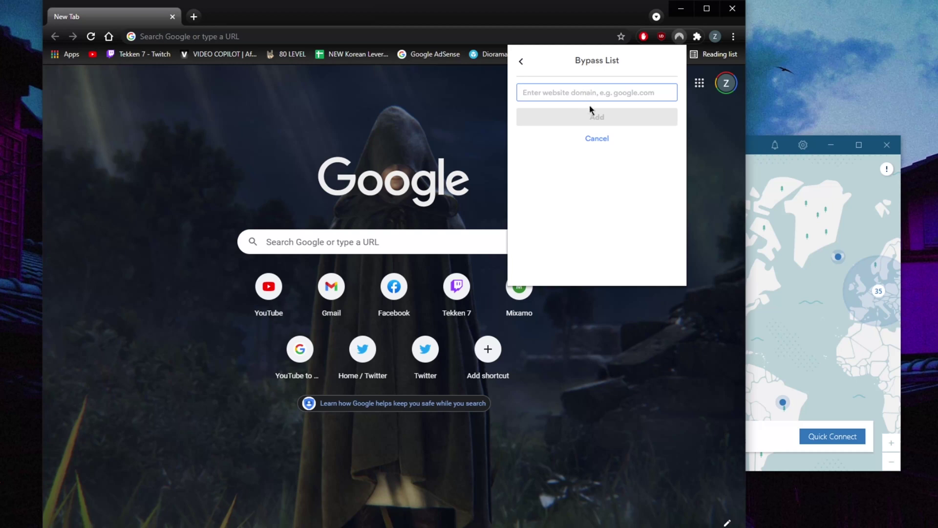
text(youtub)
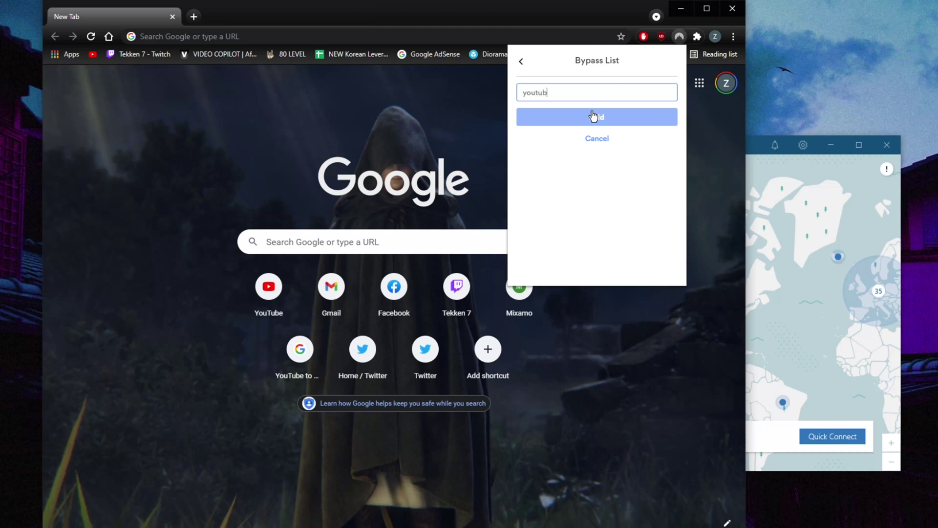
text(e.com)
click(600, 118)
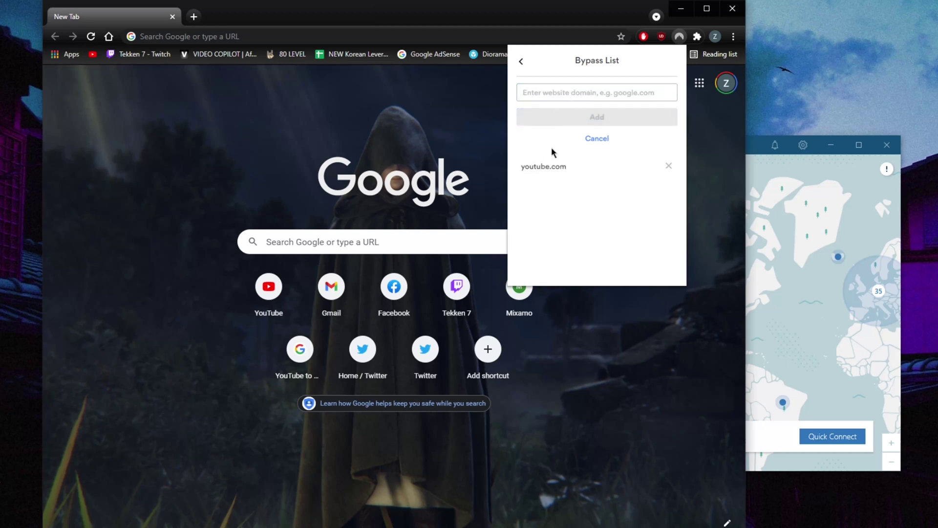
Go back to the extension's main page and Quick Connect to a server in Israel.
click(521, 61)
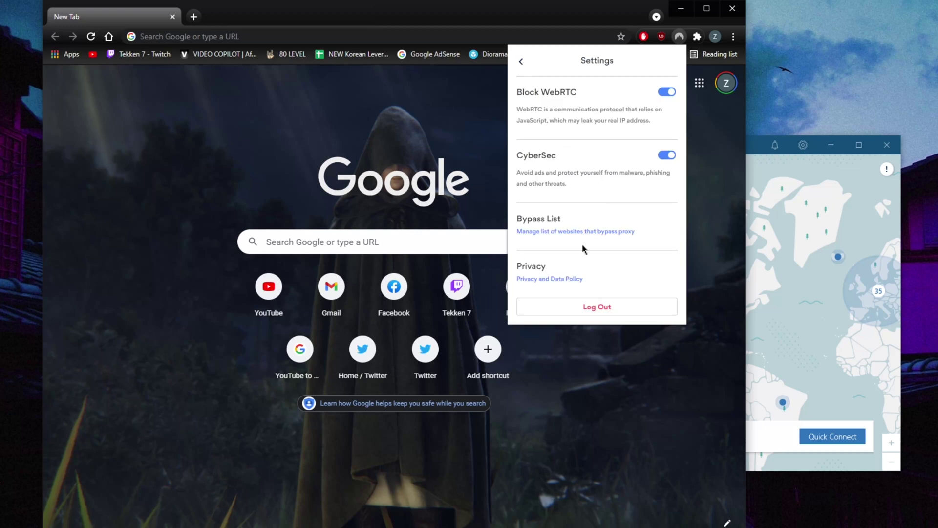
click(528, 62)
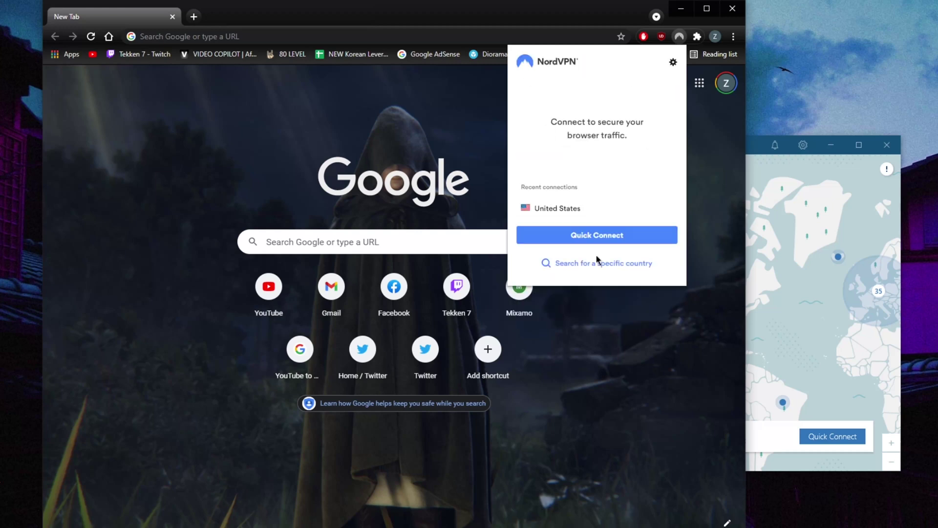
click(588, 237)
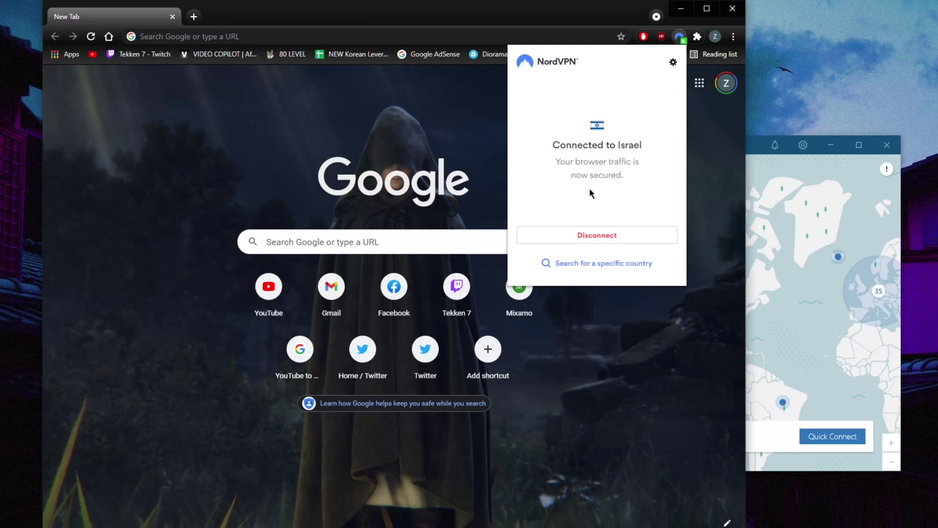
Confirm youtube.com is on the bypass list, then return to the main connection page.
click(673, 62)
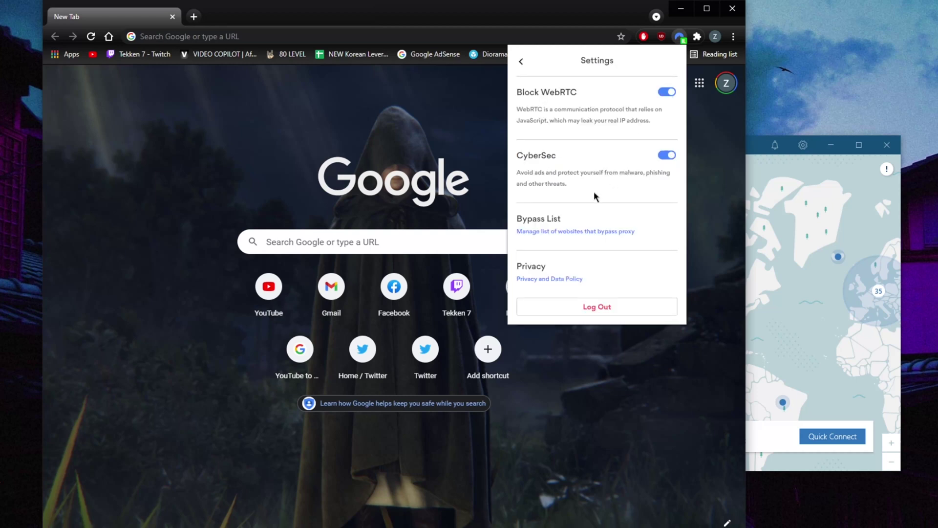
click(568, 234)
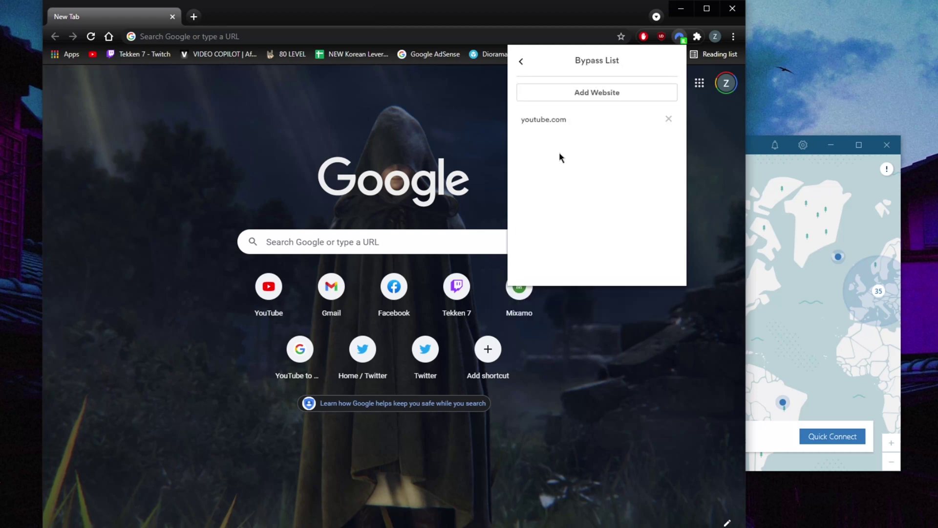
click(522, 61)
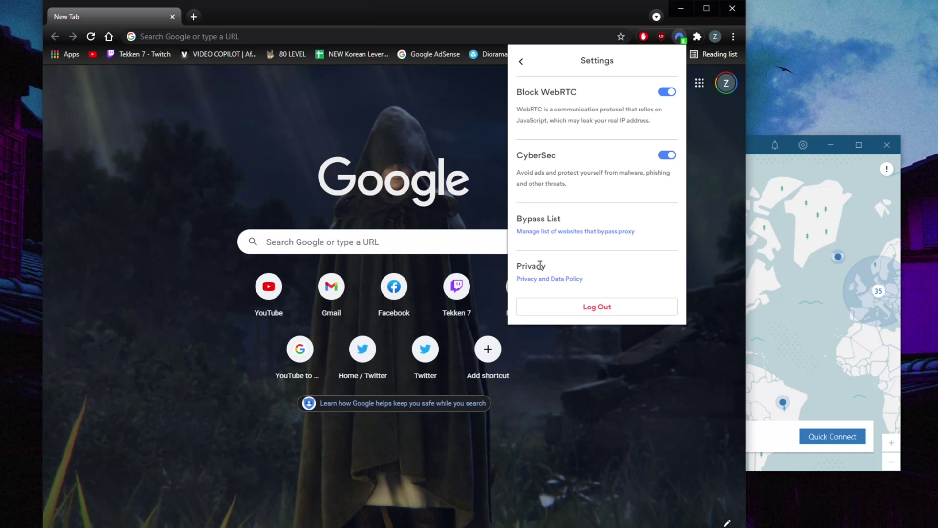
click(520, 61)
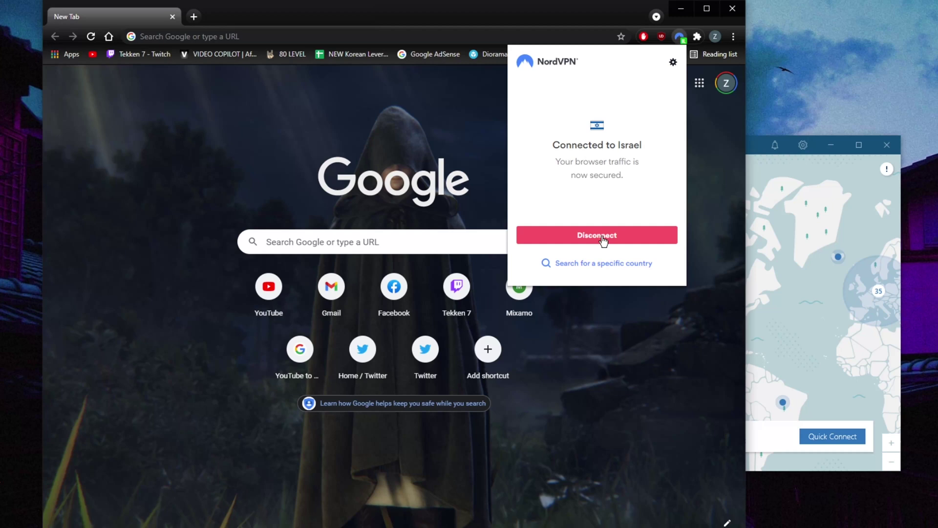
Disconnect the extension from Israel, then bring the desktop app forward and zoom its map to Canada.
click(604, 240)
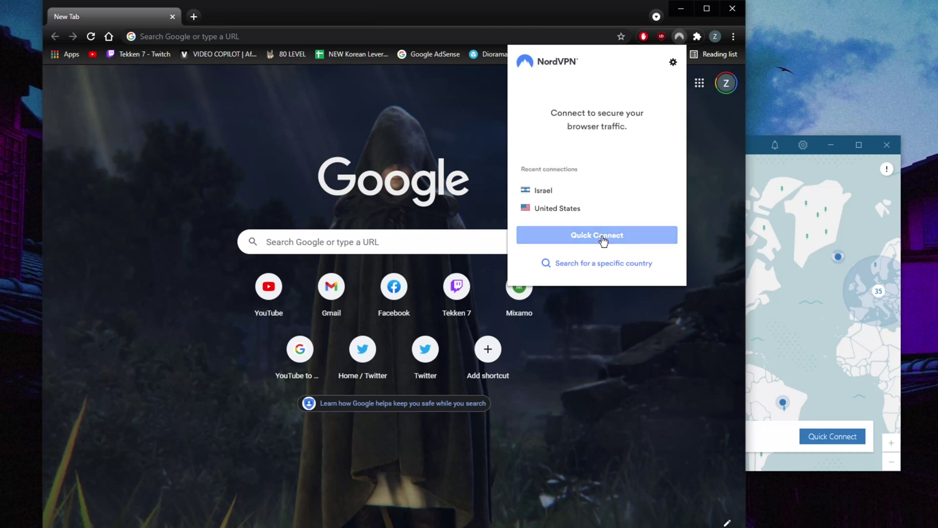
click(755, 150)
drag(697, 146, 673, 108)
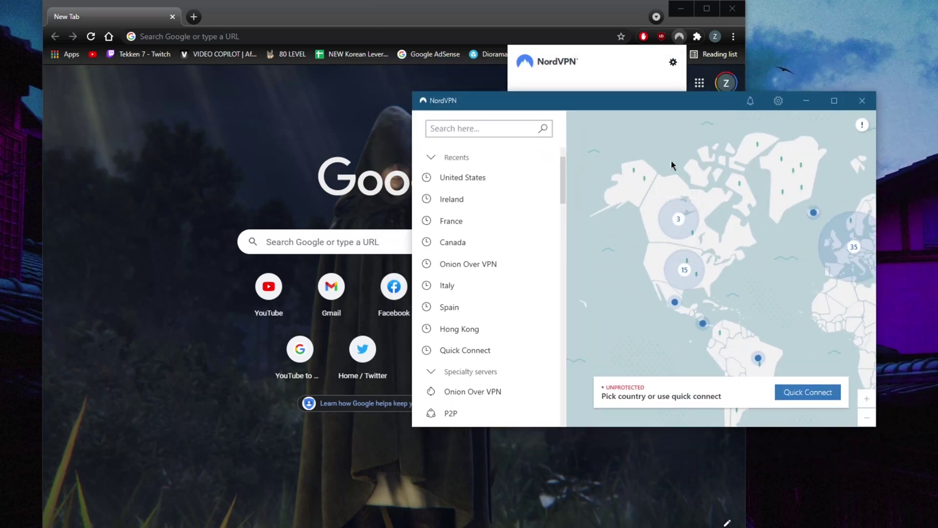
click(678, 219)
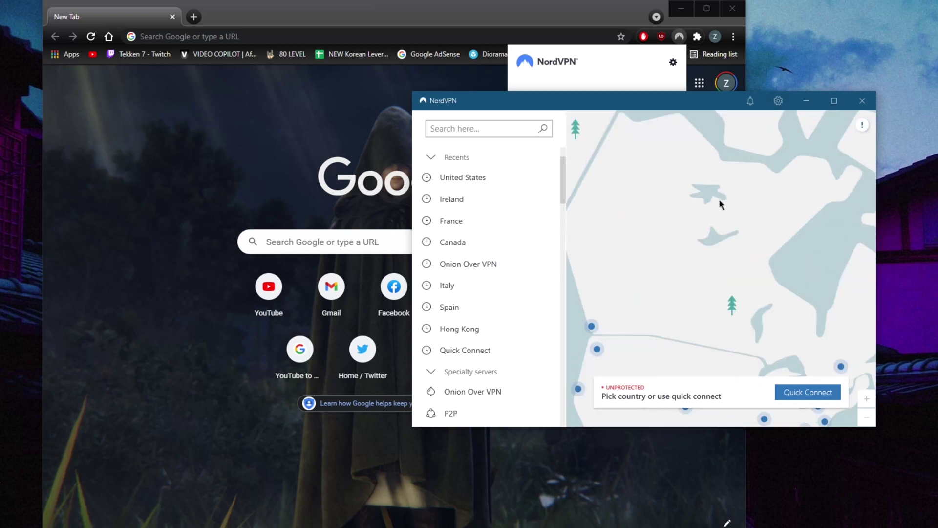
click(779, 101)
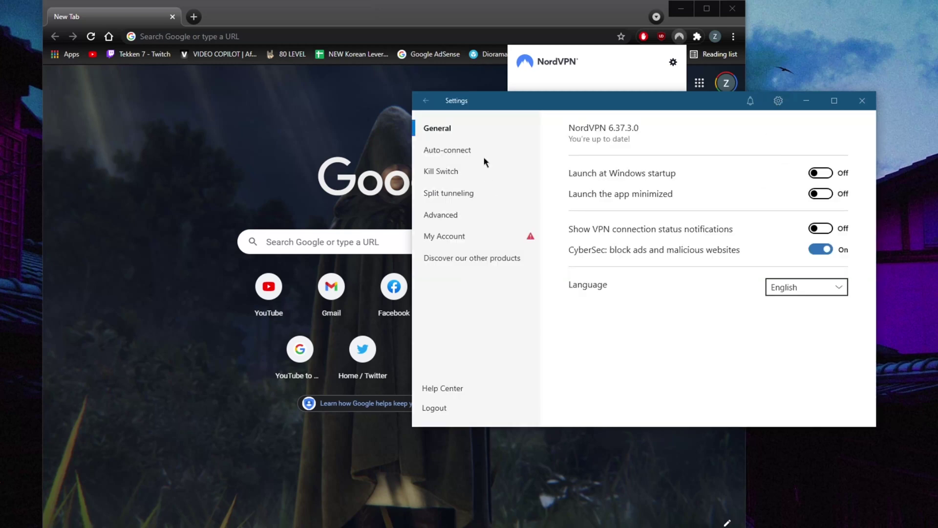
click(455, 152)
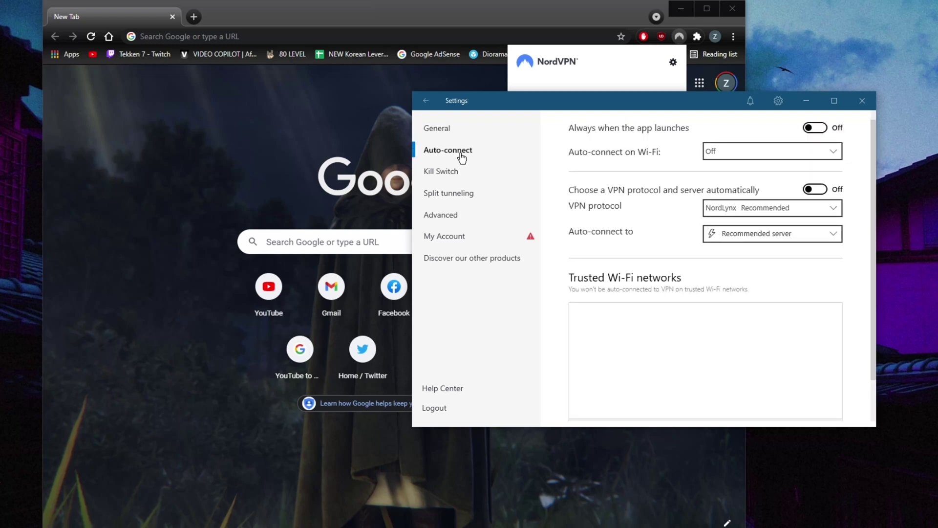
click(450, 176)
click(461, 196)
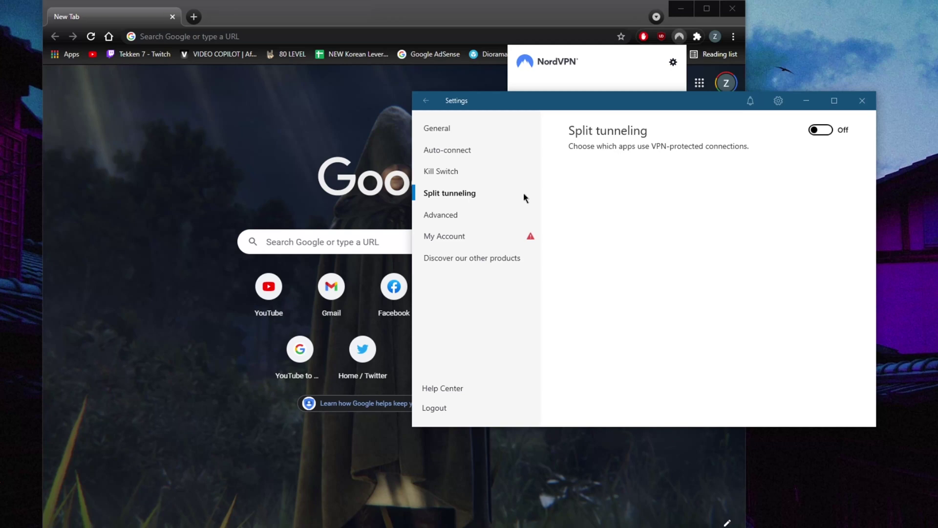
click(454, 175)
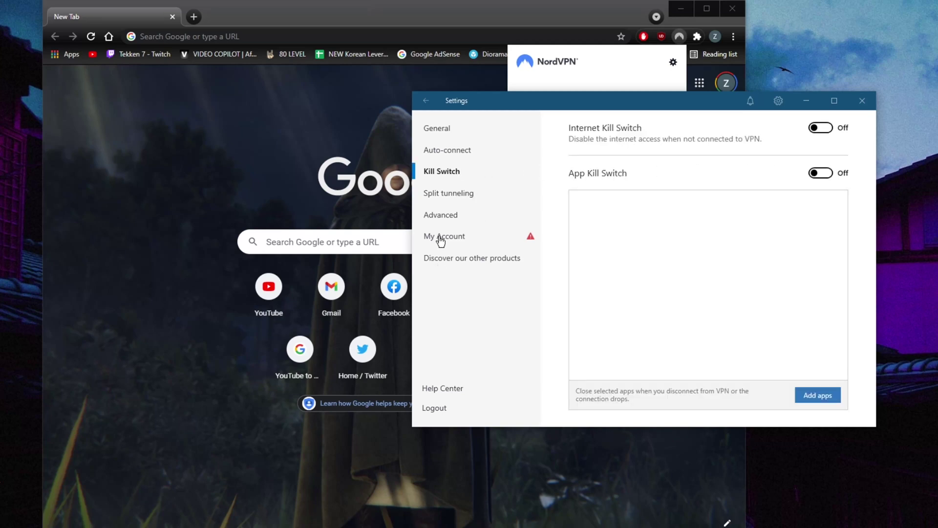
click(443, 218)
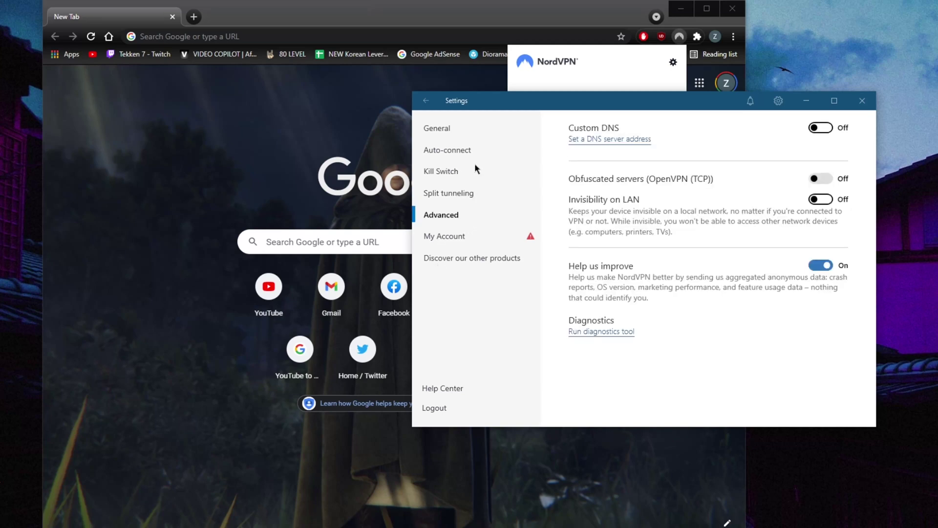
click(452, 124)
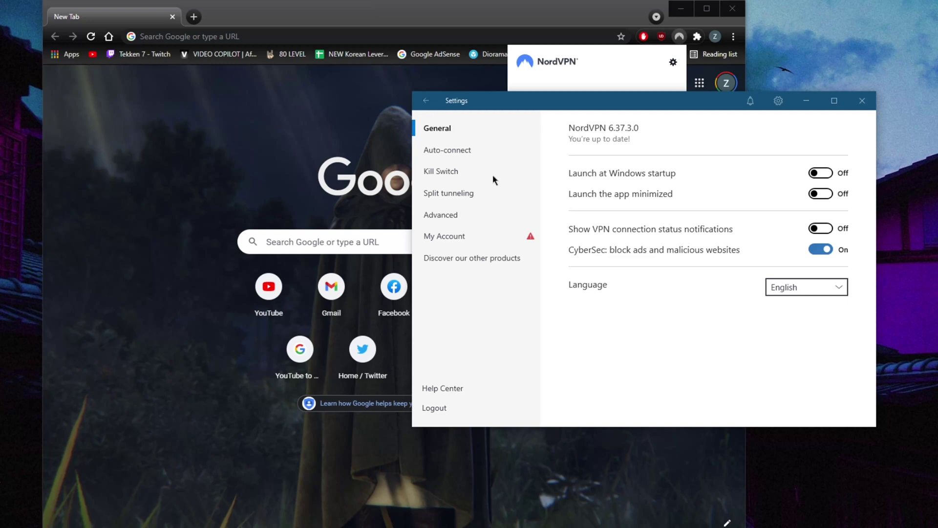
Exit the app's settings to the server map and reposition the app window.
click(427, 101)
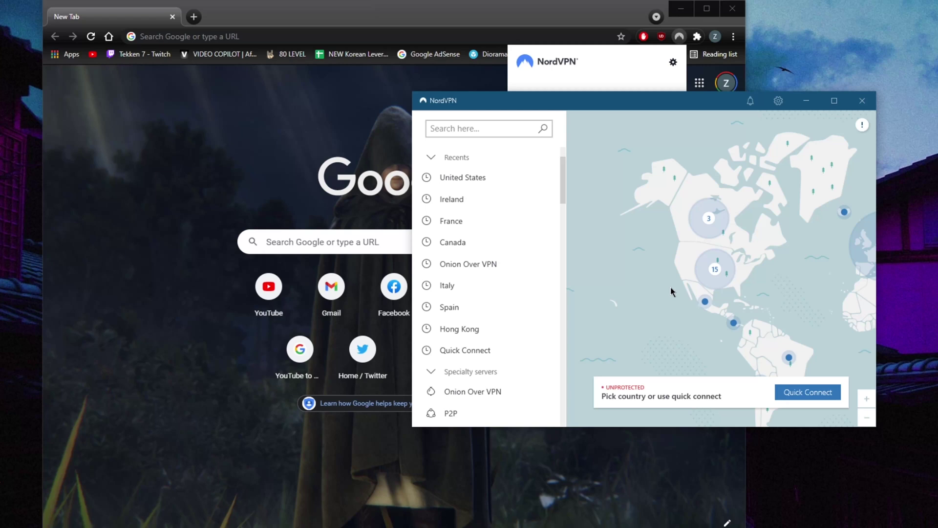
drag(685, 112, 696, 123)
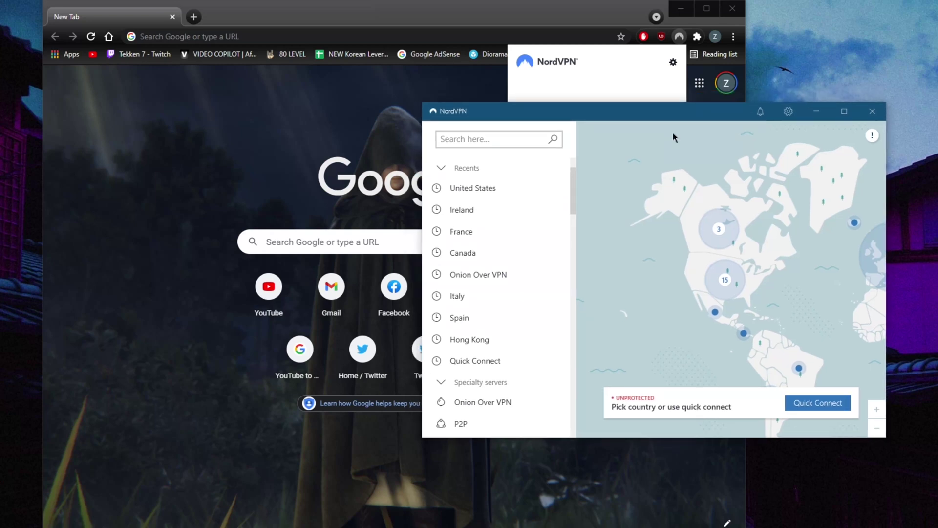
drag(619, 113, 361, 148)
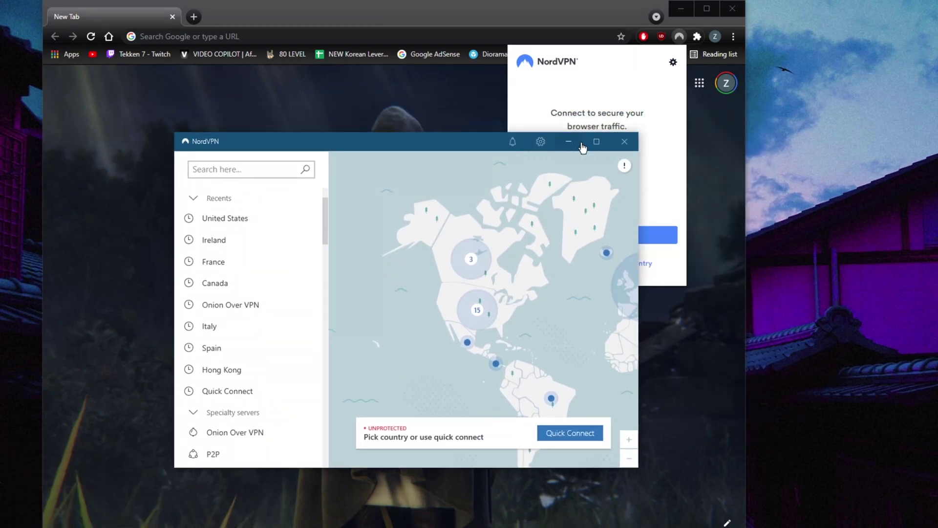